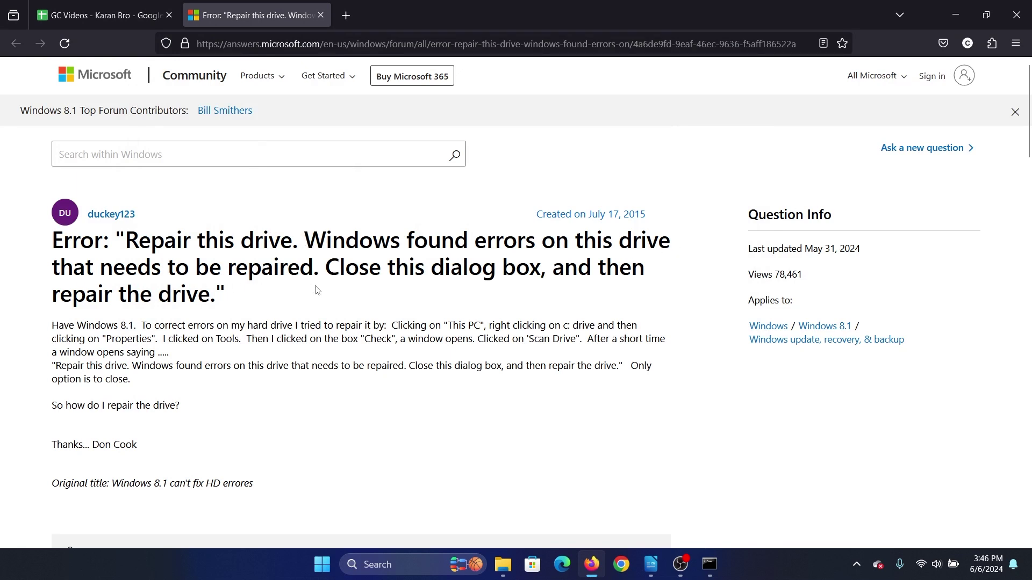
scroll(315, 339, down, 3)
scroll(312, 354, down, 2)
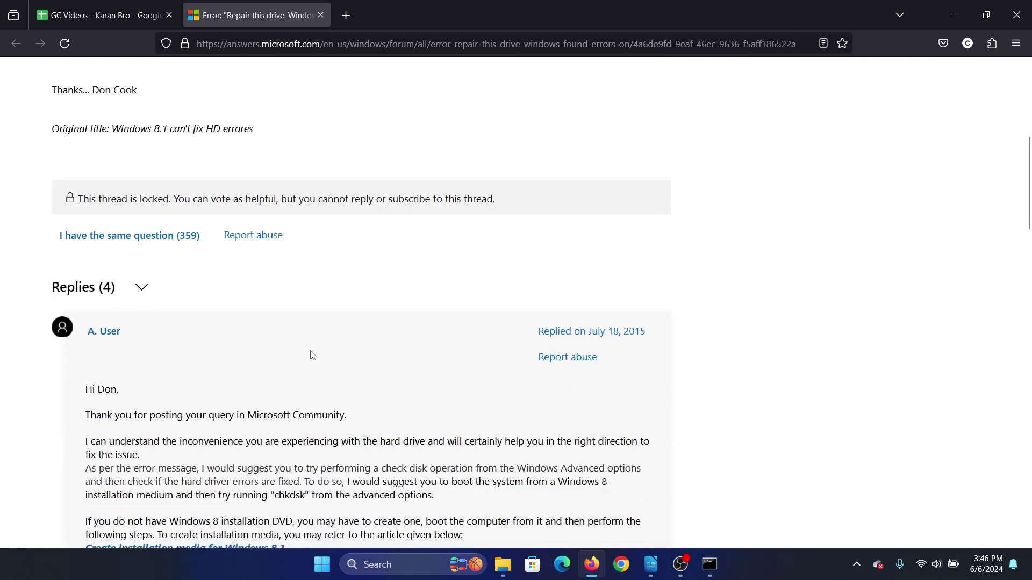
scroll(311, 355, down, 2)
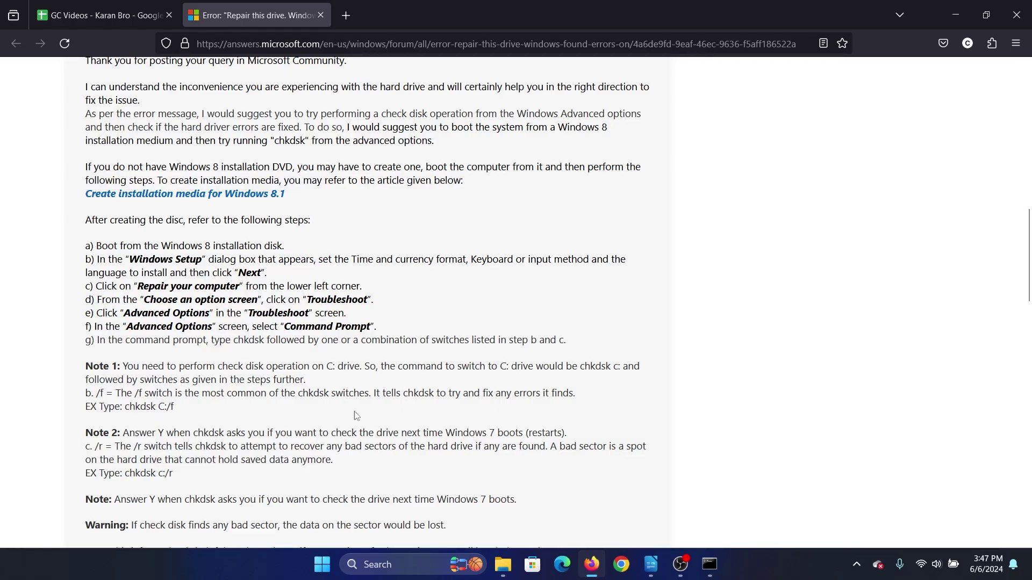
scroll(339, 415, down, 1)
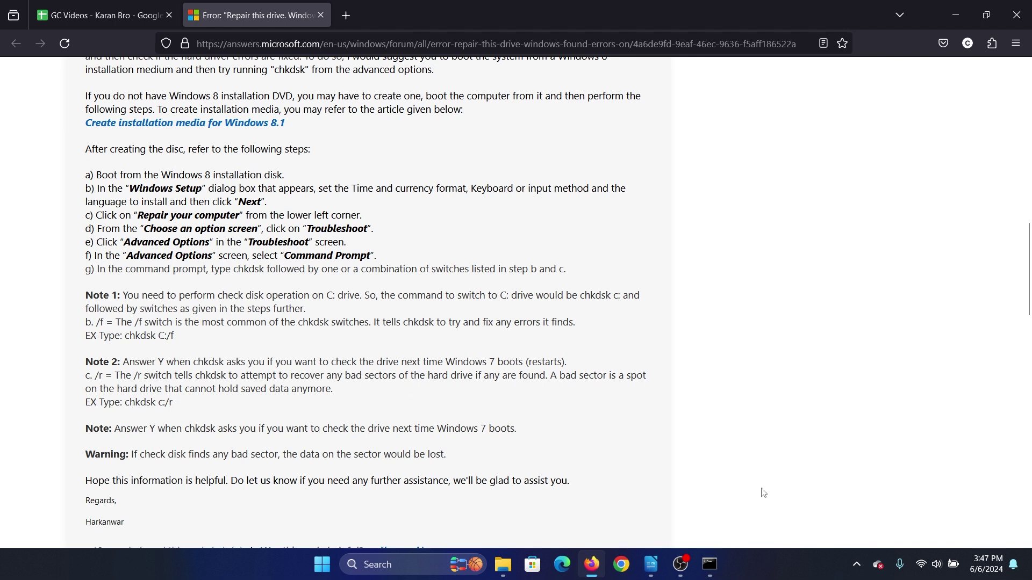
Step: Bring up the open Command Prompt windows from the taskbar
click(710, 565)
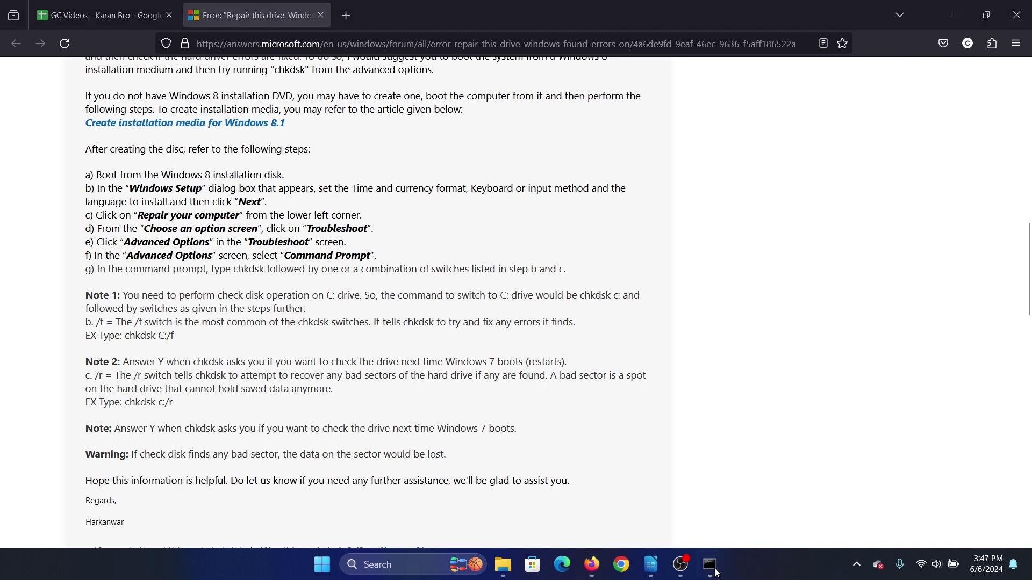
Step: Run chkdsk /r /f in the admin prompt and answer Y to schedule the check on restart
mouse_move(709, 564)
click(837, 498)
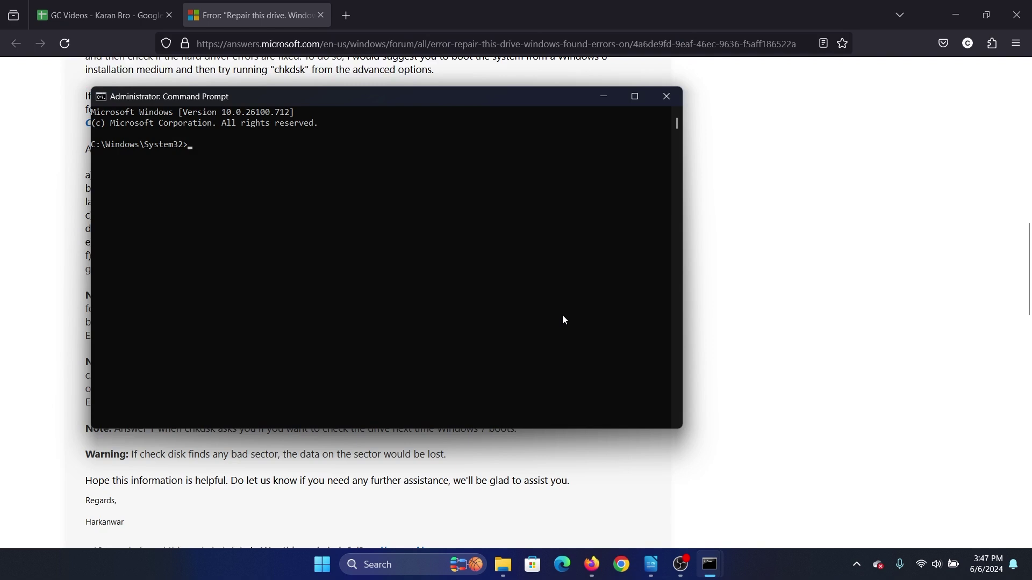
text(chkdsk /)
text(r /f)
key(Return)
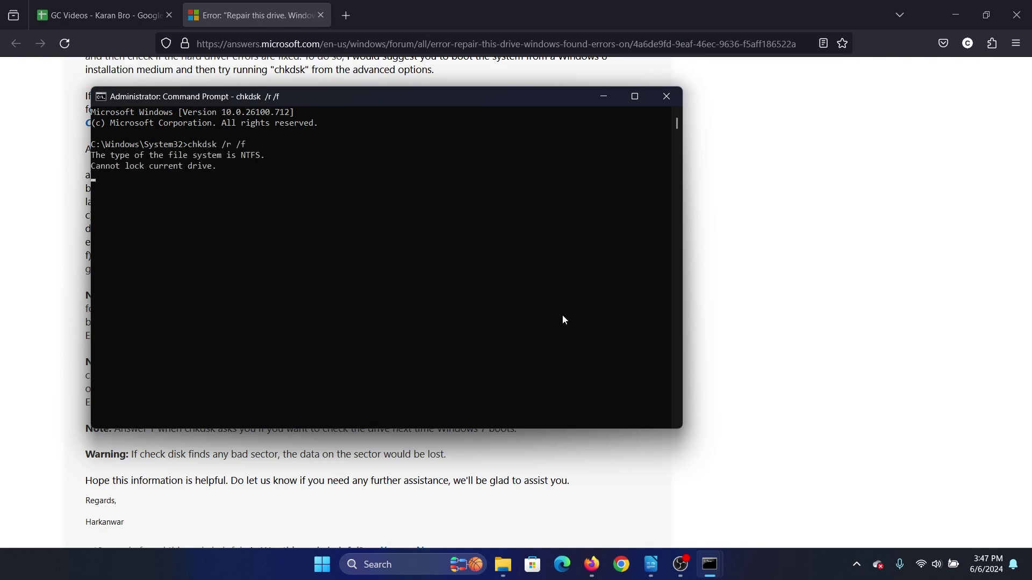
text(Y)
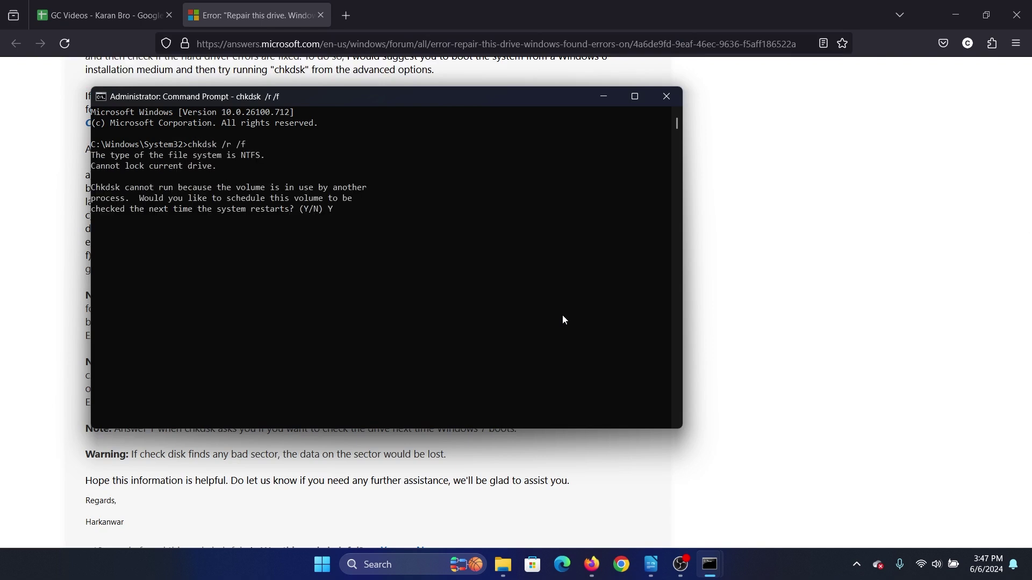
key(Return)
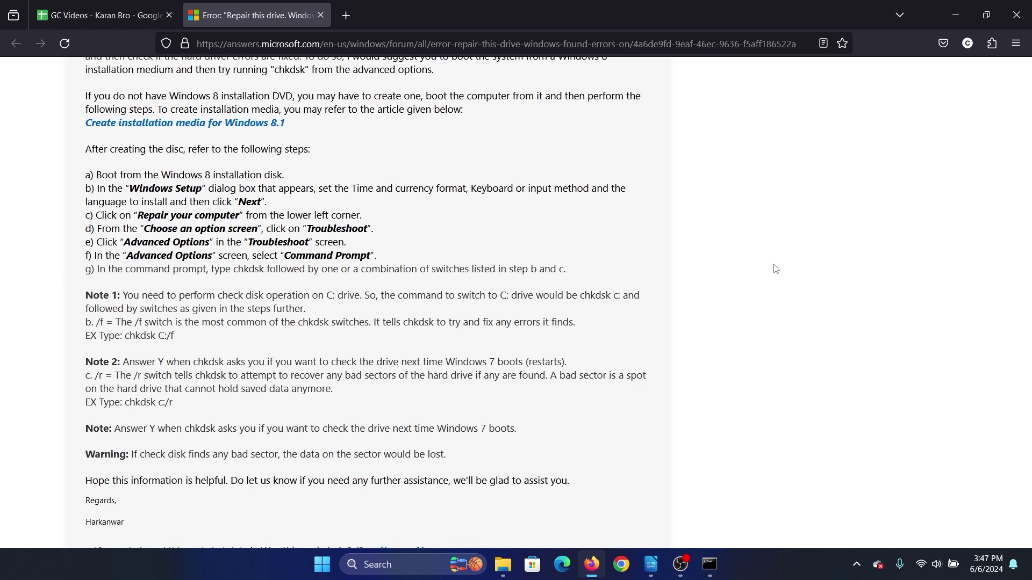
scroll(774, 268, up, 3)
scroll(774, 268, up, 8)
scroll(774, 268, up, 5)
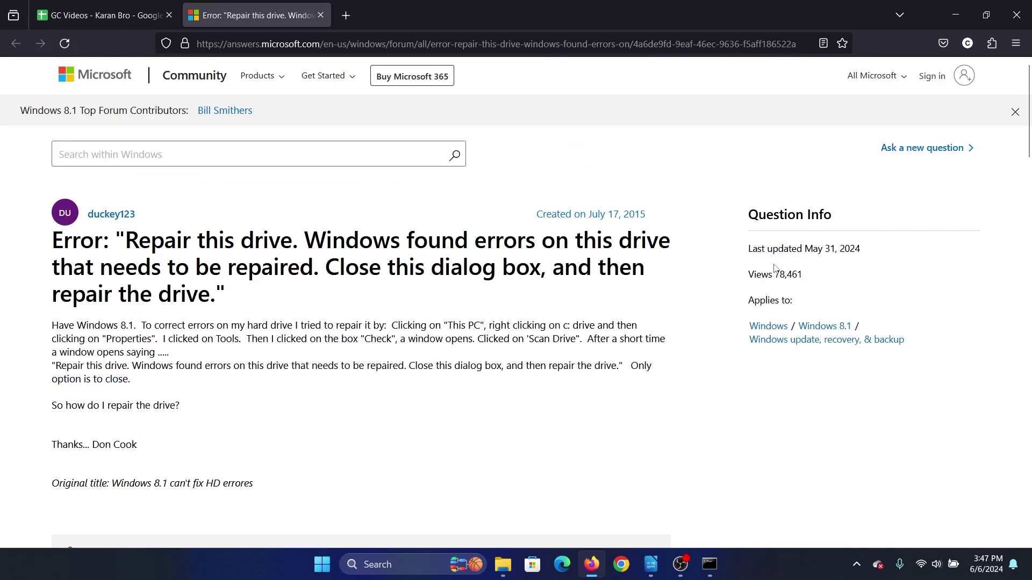
Step: Dismiss the Top Forum Contributors banner at the top of the thread
click(1015, 111)
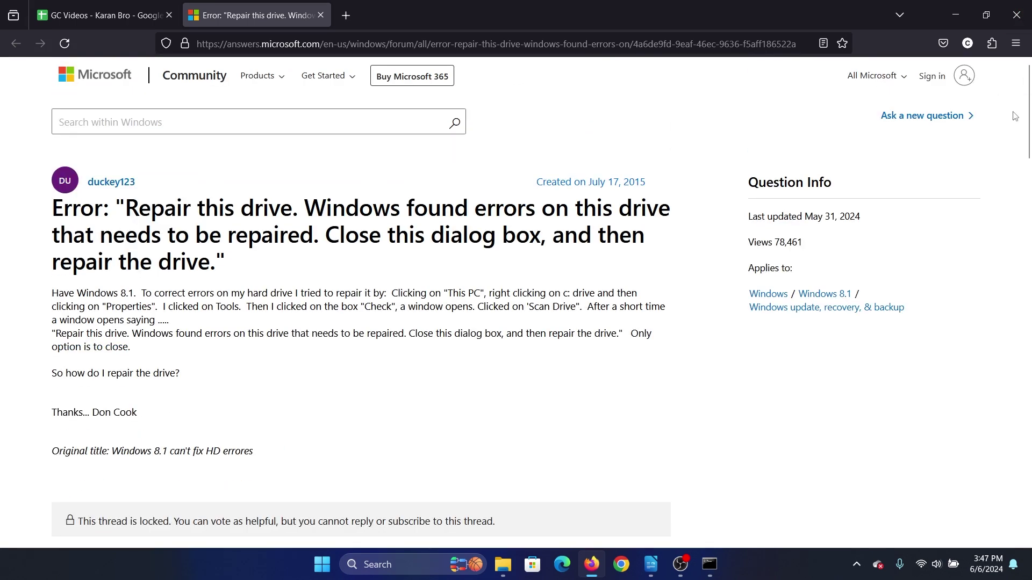